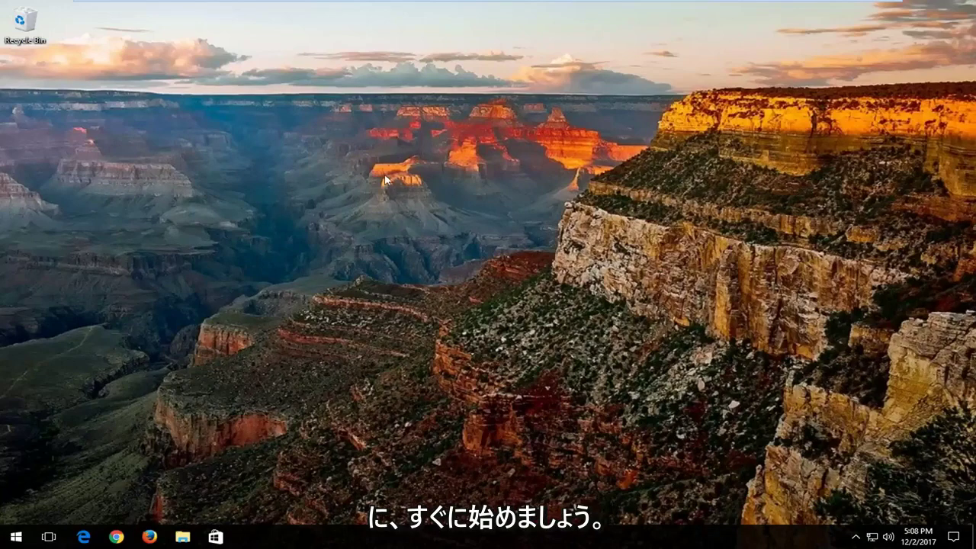
Launch the Services app from a Start search for 'services' and select the Superfetch service.
click(11, 537)
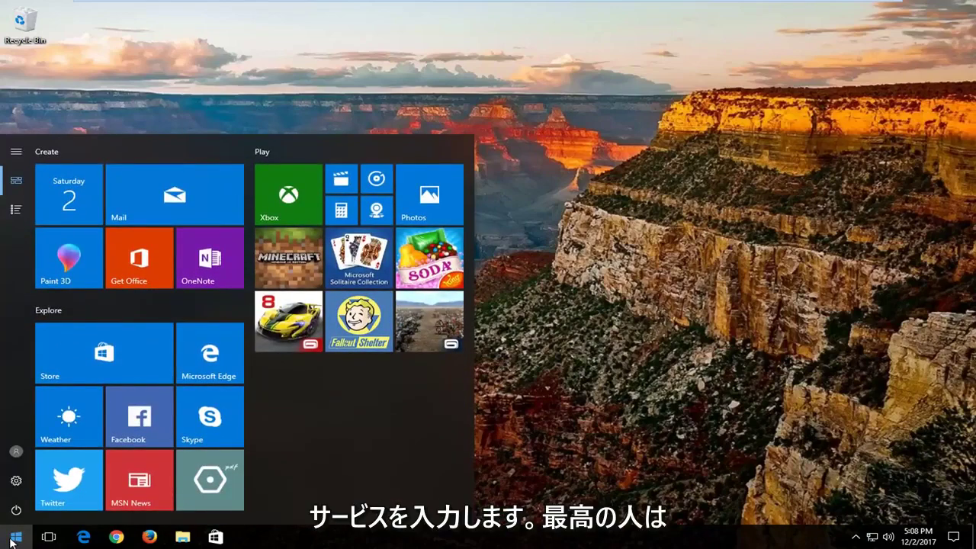
click(11, 537)
text(servic)
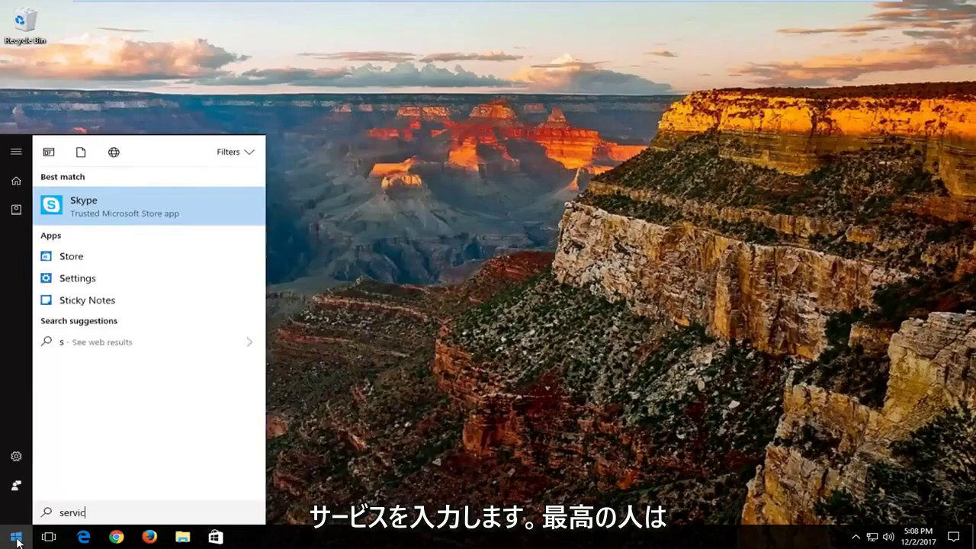
text(es)
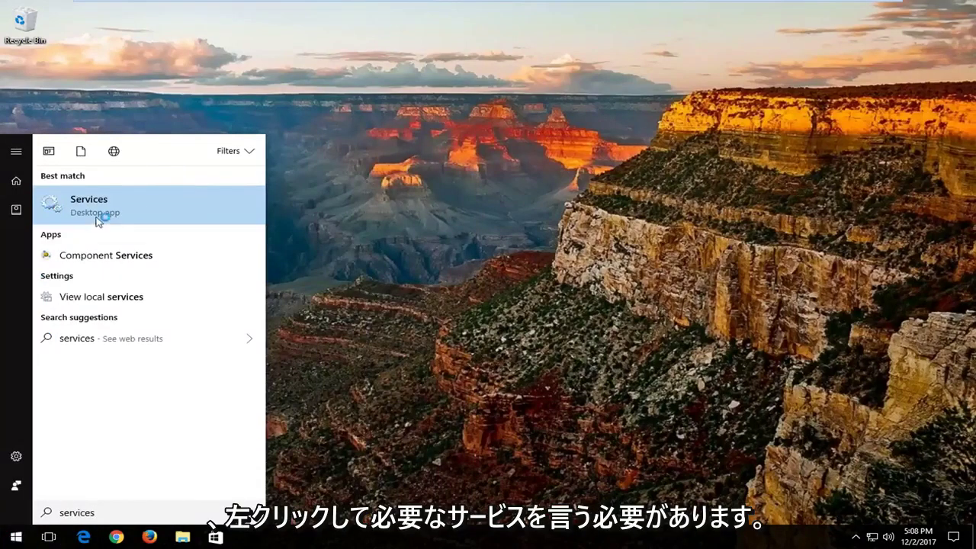
click(94, 210)
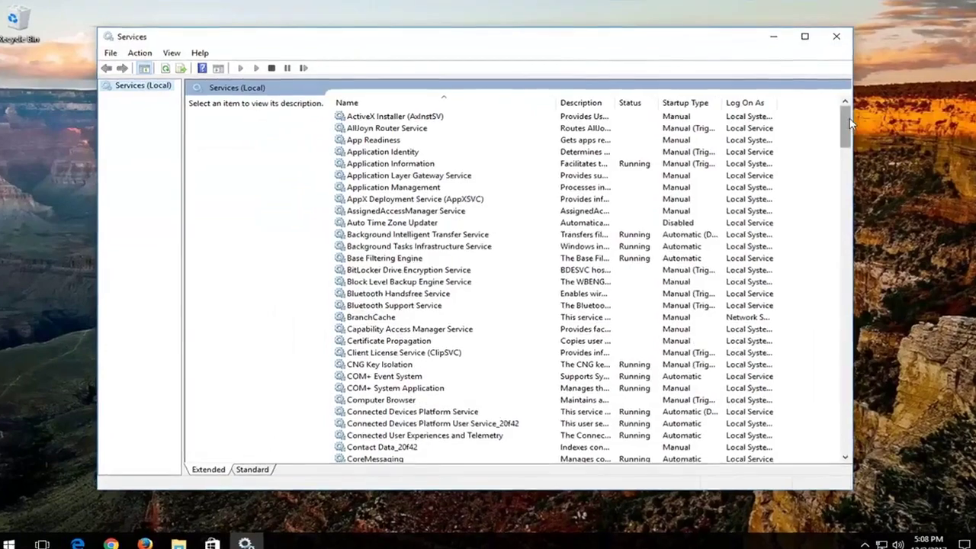
drag(836, 122, 852, 336)
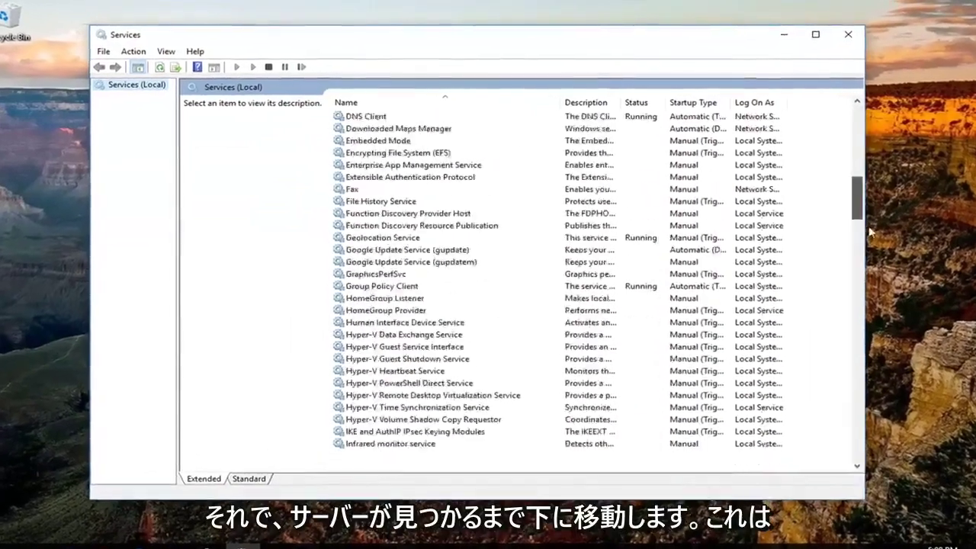
drag(897, 358, 907, 366)
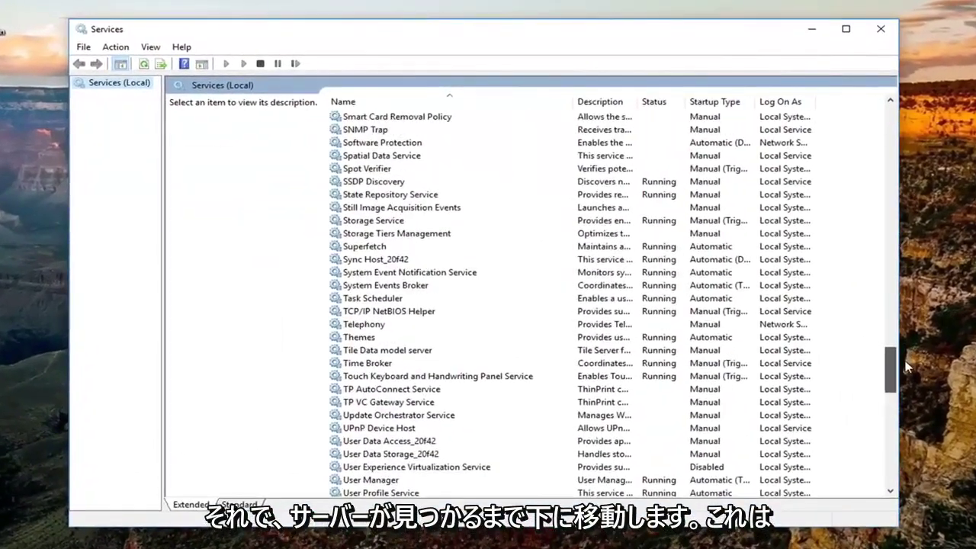
click(357, 249)
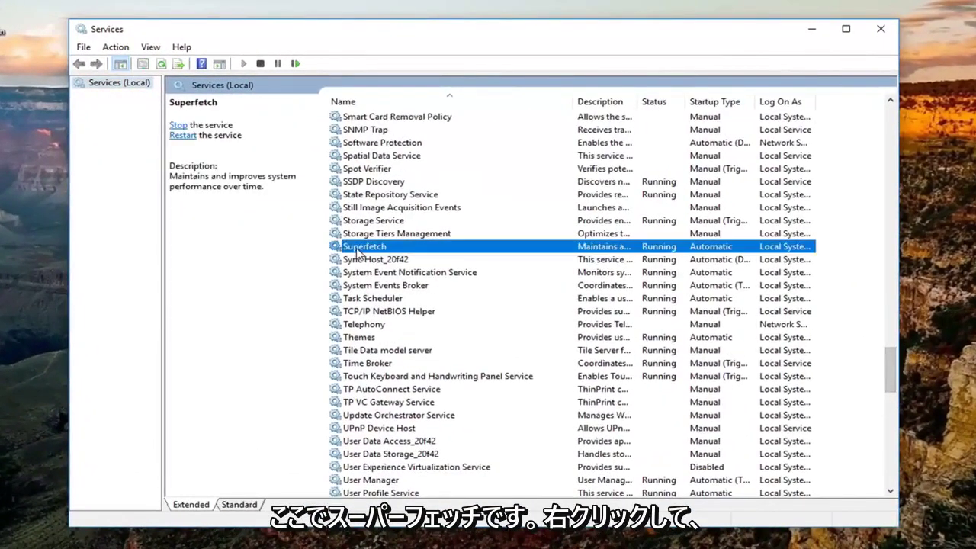
In Superfetch's Properties, set the startup type to Disabled, apply it and confirm.
right_click(359, 252)
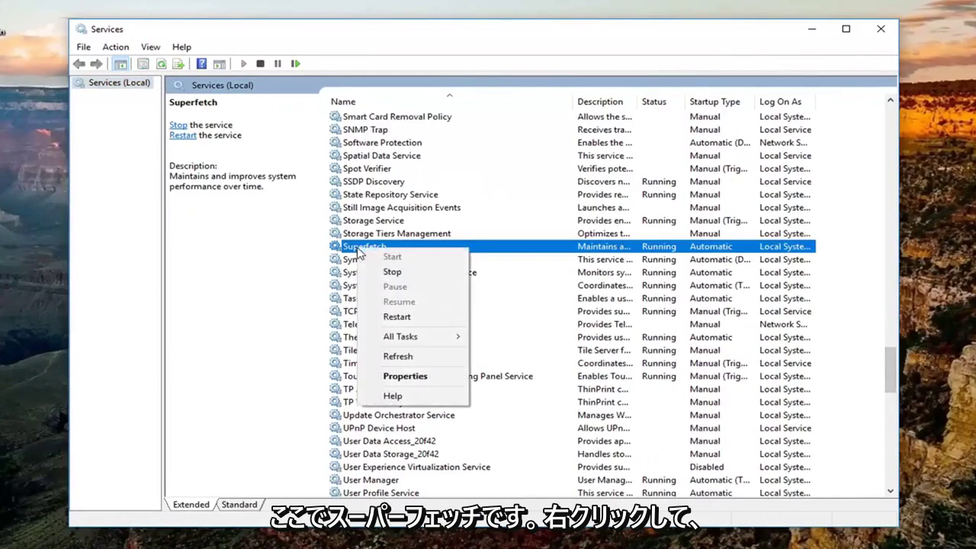
click(381, 376)
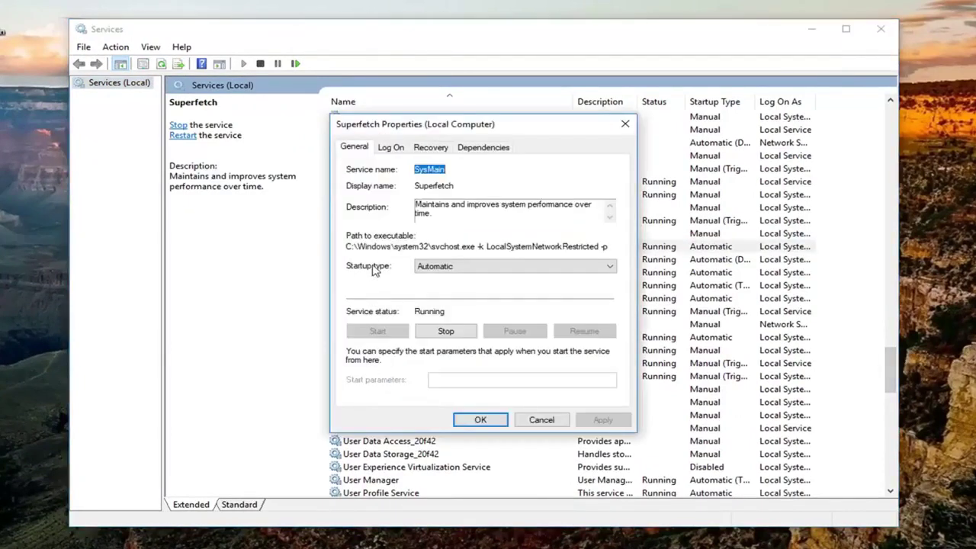
click(592, 270)
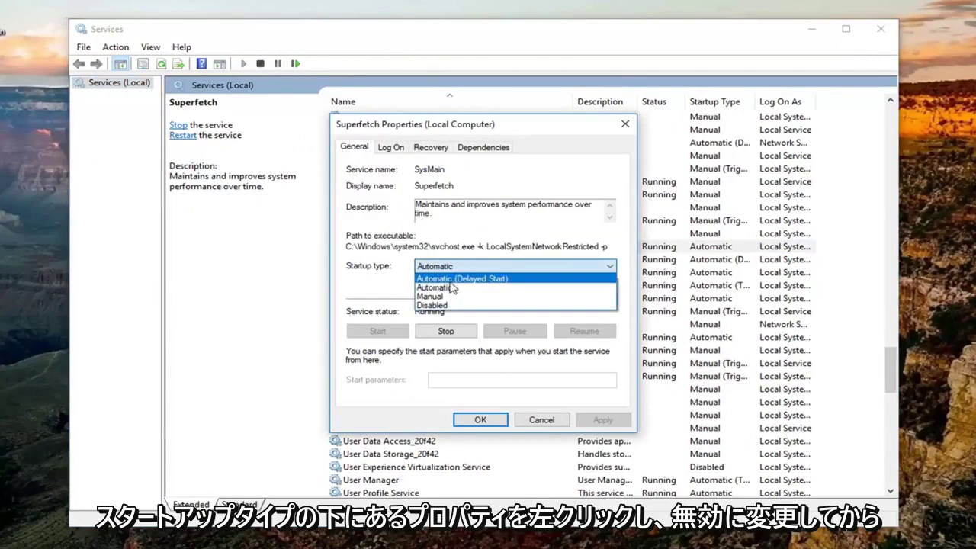
click(429, 306)
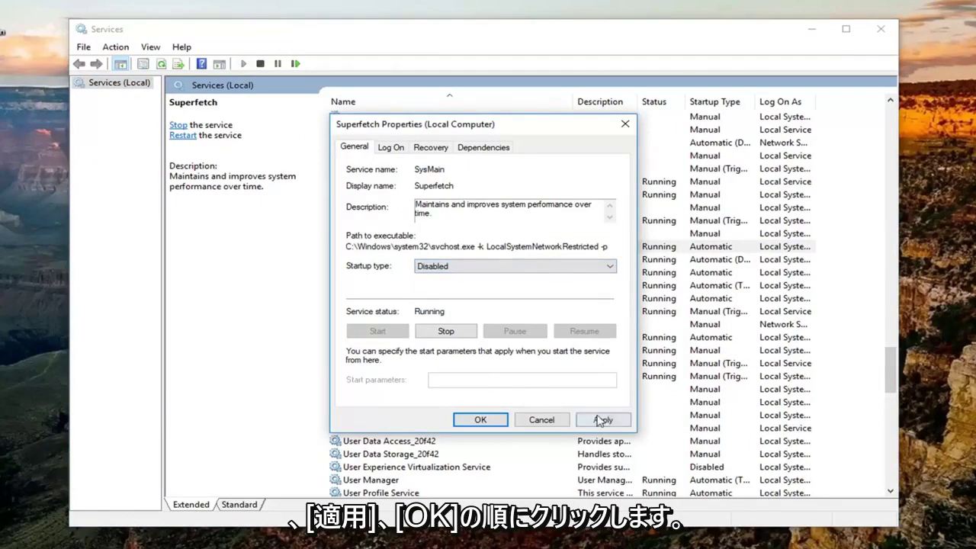
click(600, 420)
click(479, 420)
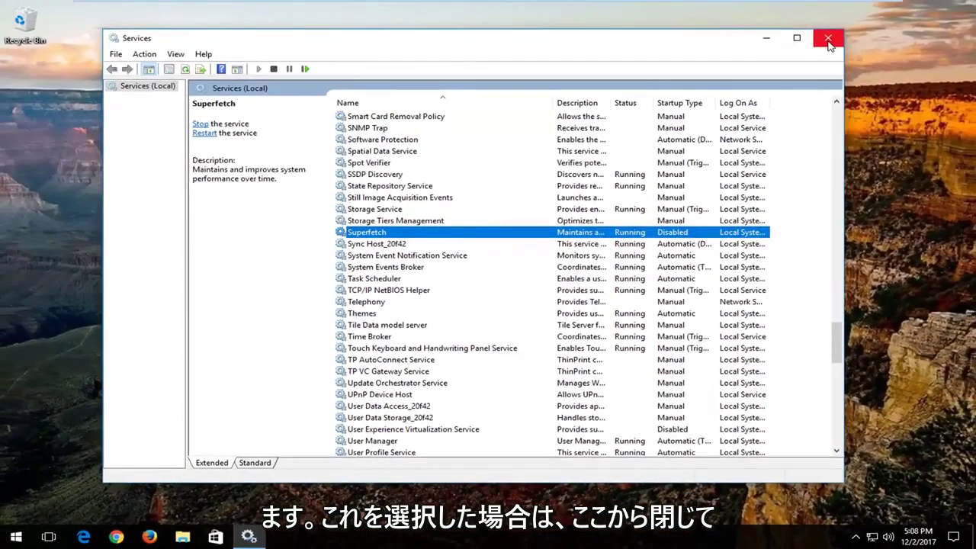
Close Services and open Task Manager from the taskbar menu, moving it toward the centre.
click(828, 40)
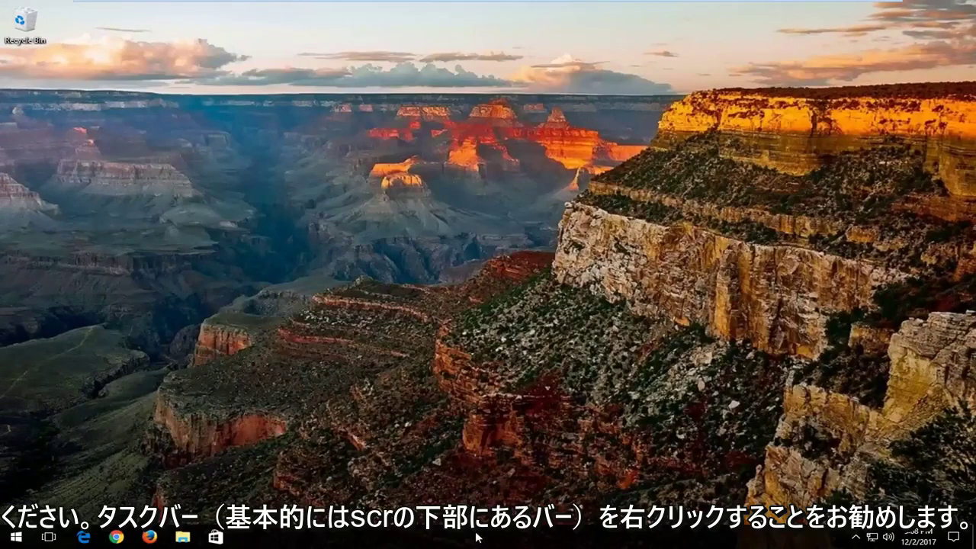
right_click(516, 539)
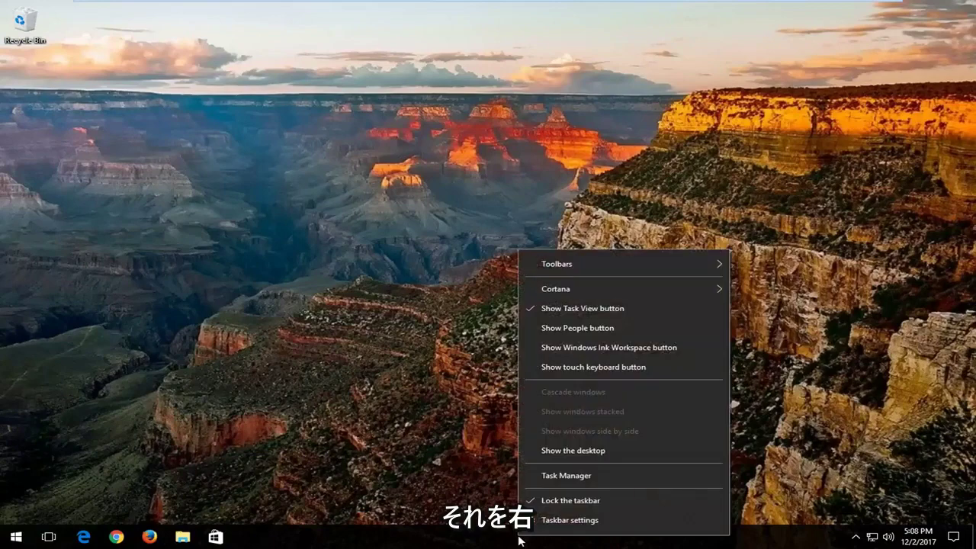
click(566, 475)
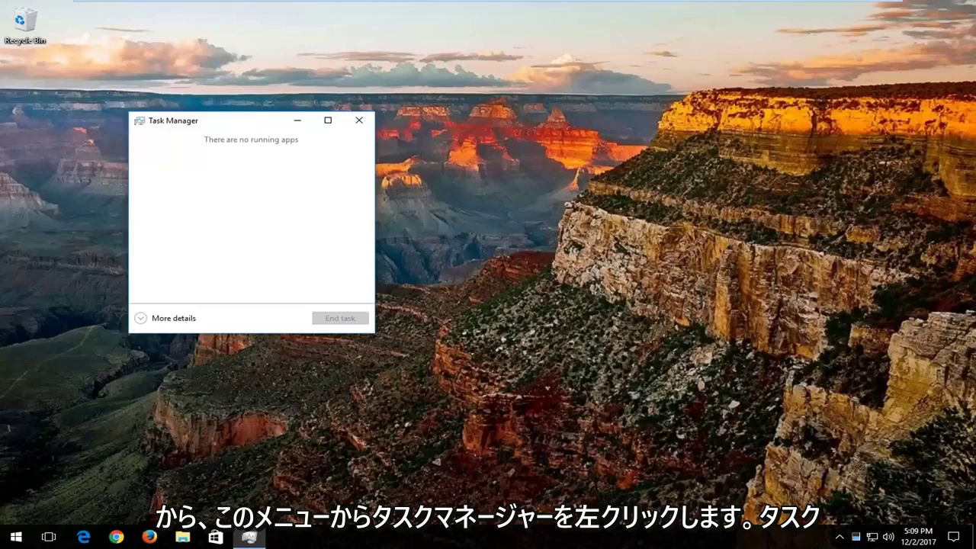
drag(235, 126, 401, 89)
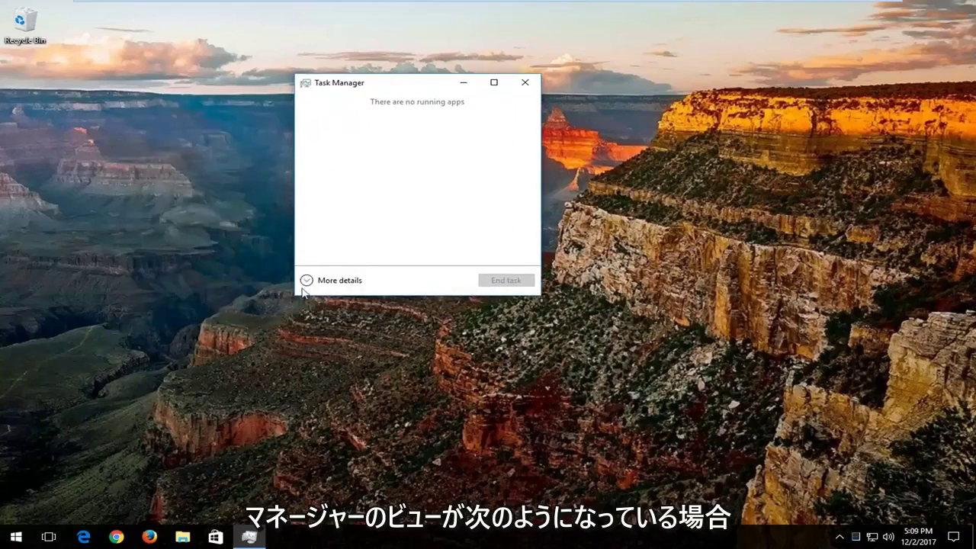
Expand Task Manager to the detailed view and browse the Startup tab entries.
click(326, 281)
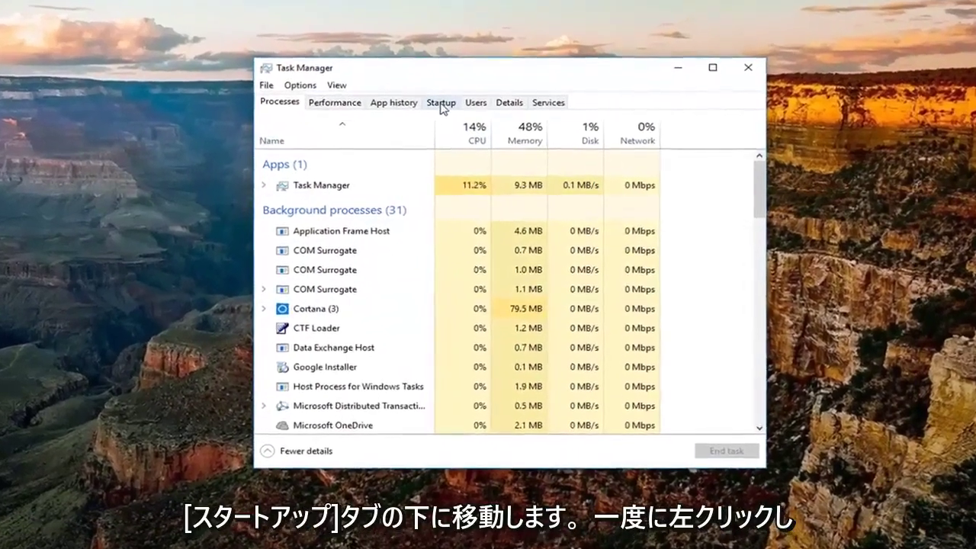
click(459, 112)
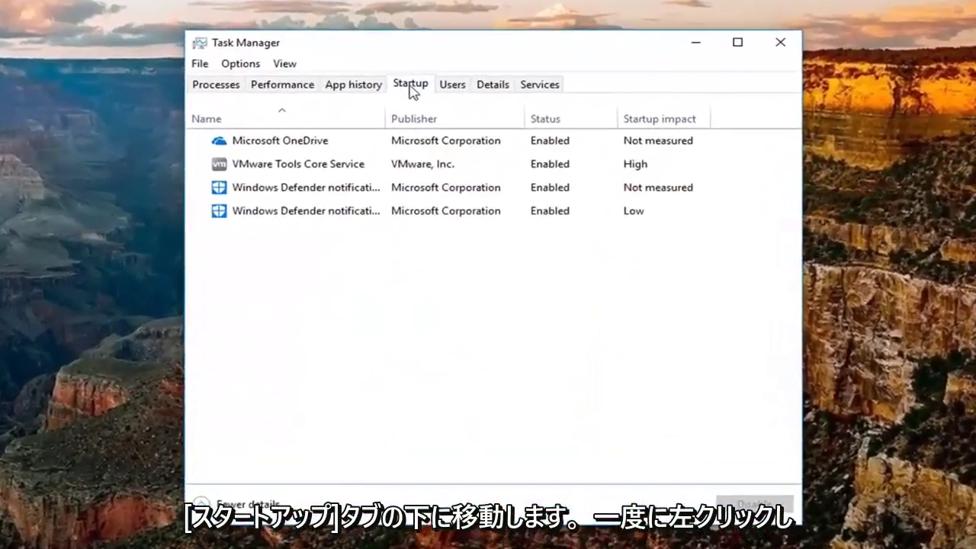
click(247, 164)
click(264, 142)
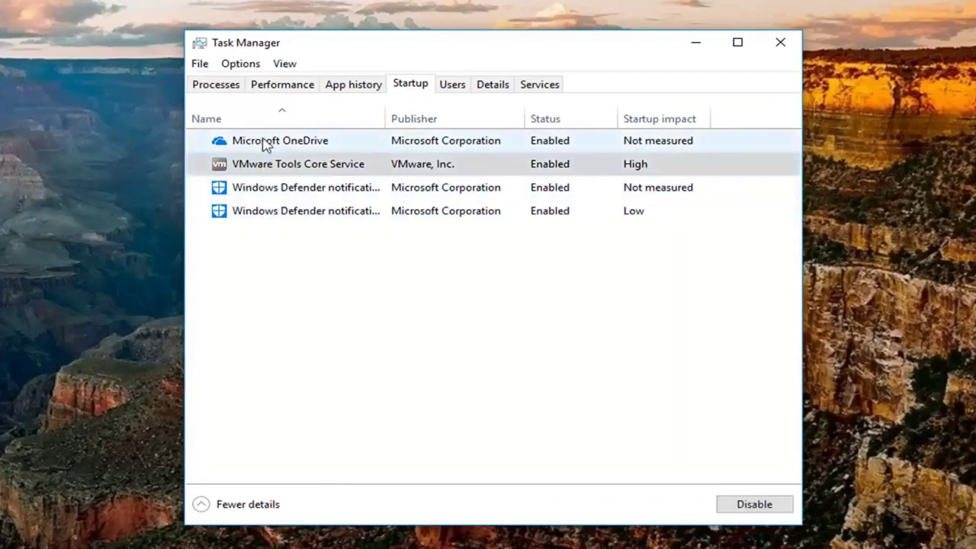
click(261, 215)
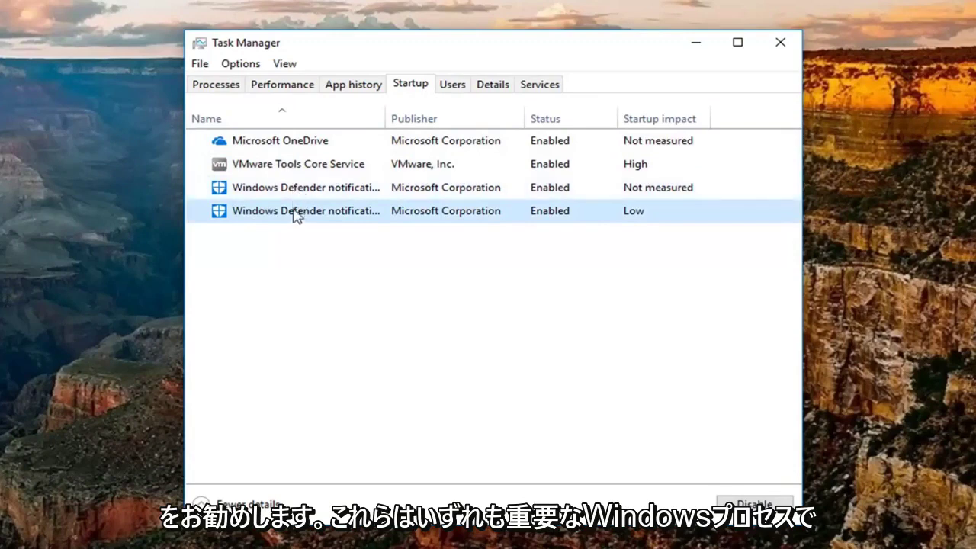
Select the Microsoft OneDrive startup entry and disable it.
click(297, 148)
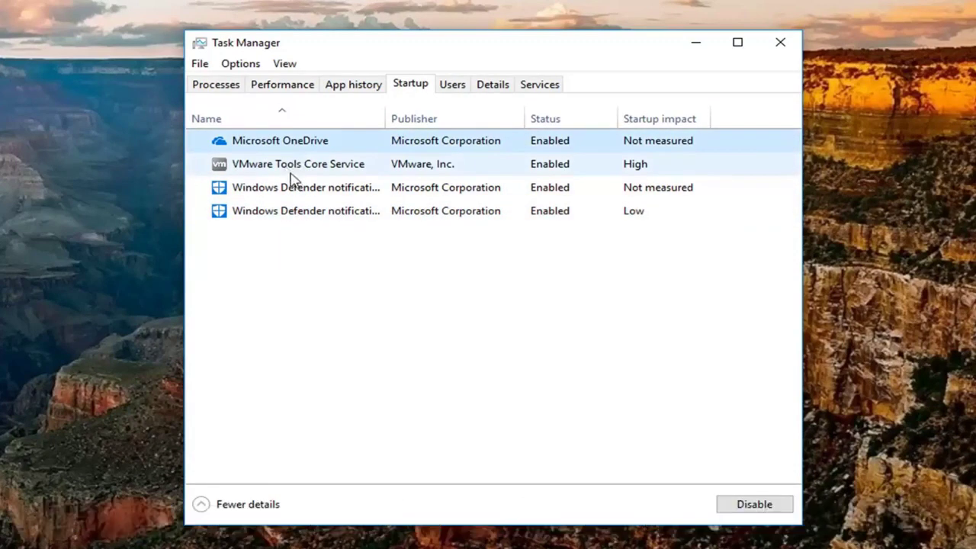
click(290, 172)
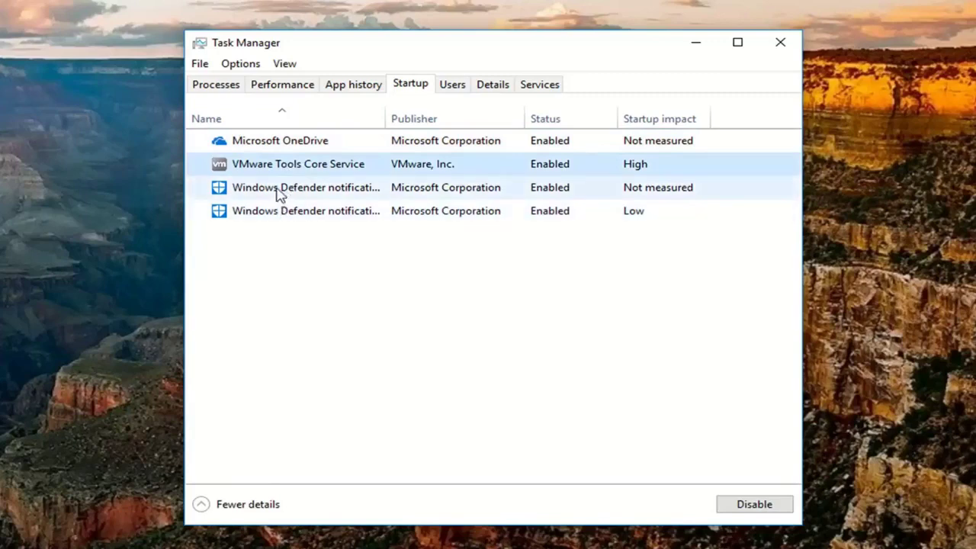
click(276, 192)
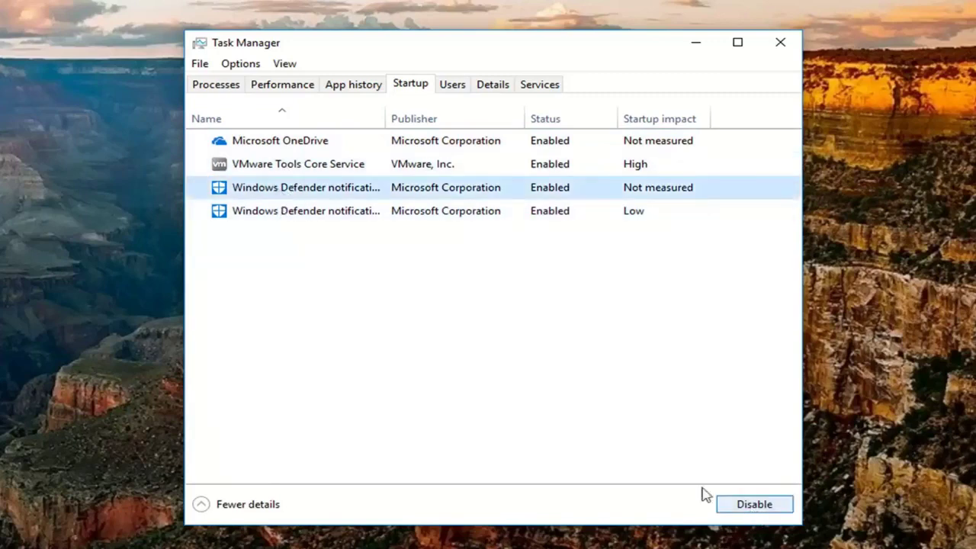
click(293, 169)
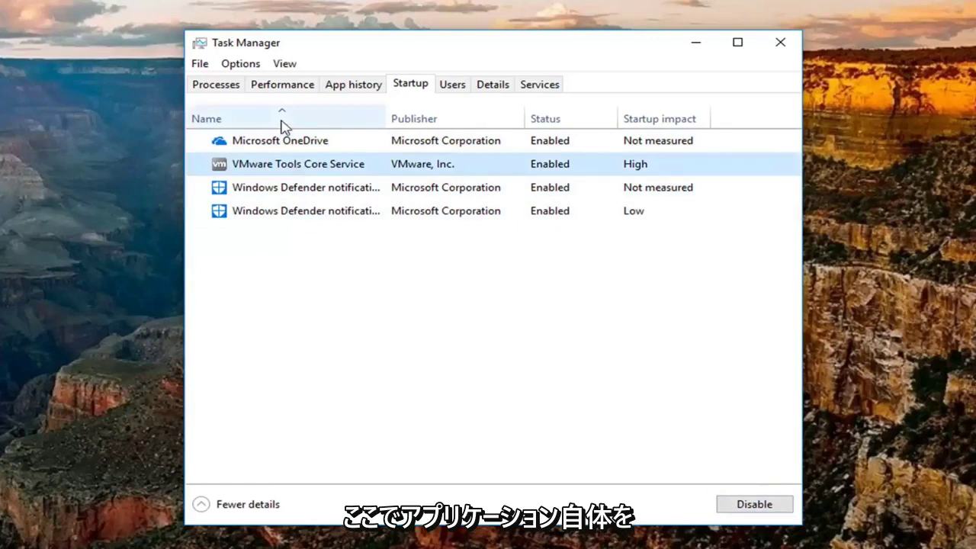
click(274, 144)
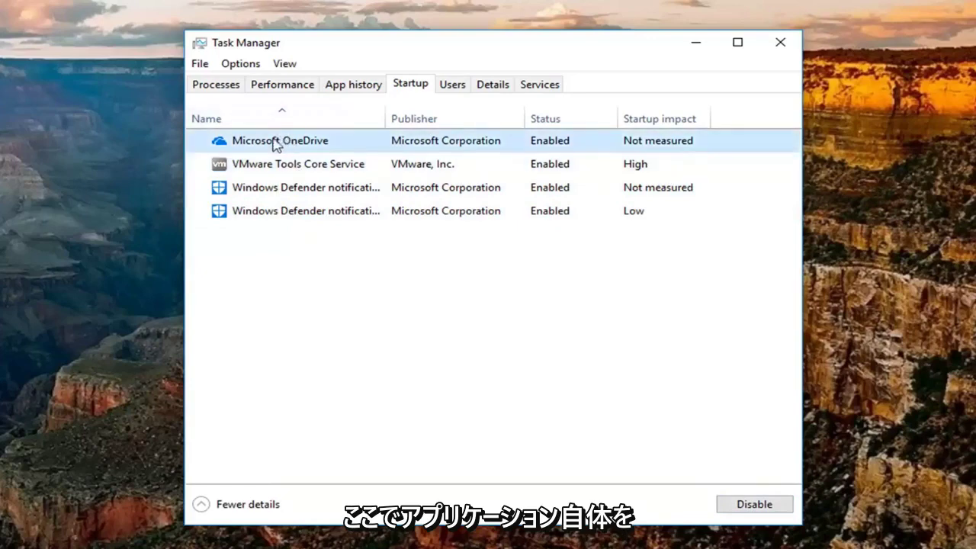
click(754, 504)
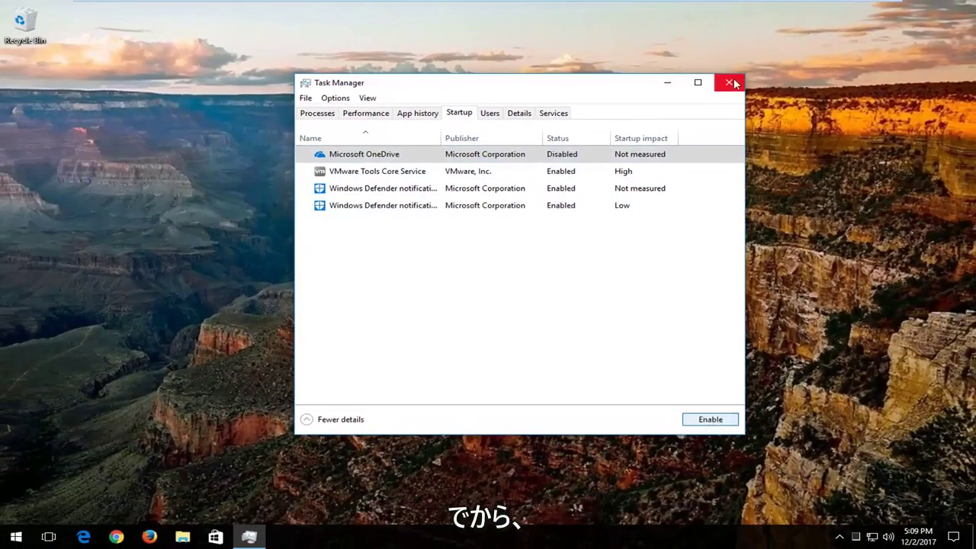
Close Task Manager and open Add or remove programs by searching 'programs' in Start.
click(730, 82)
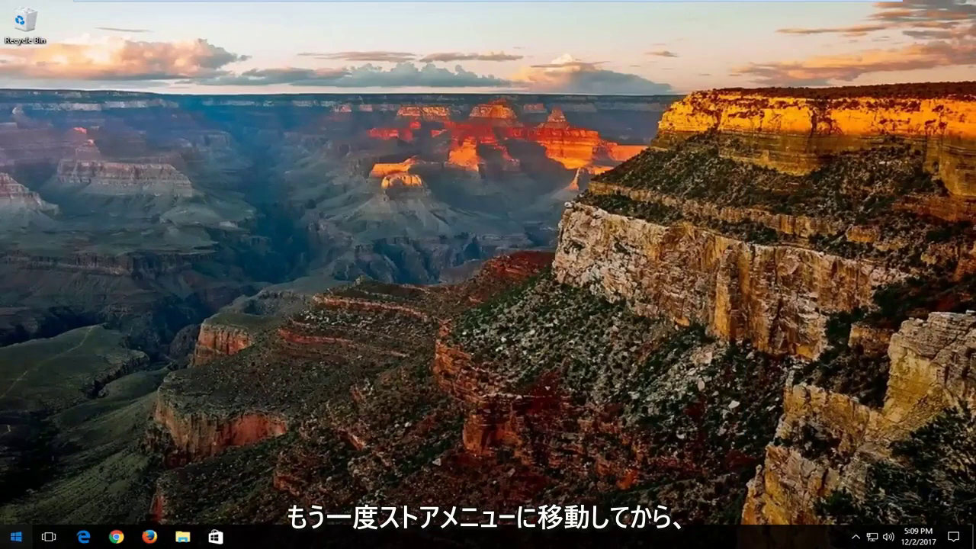
click(16, 536)
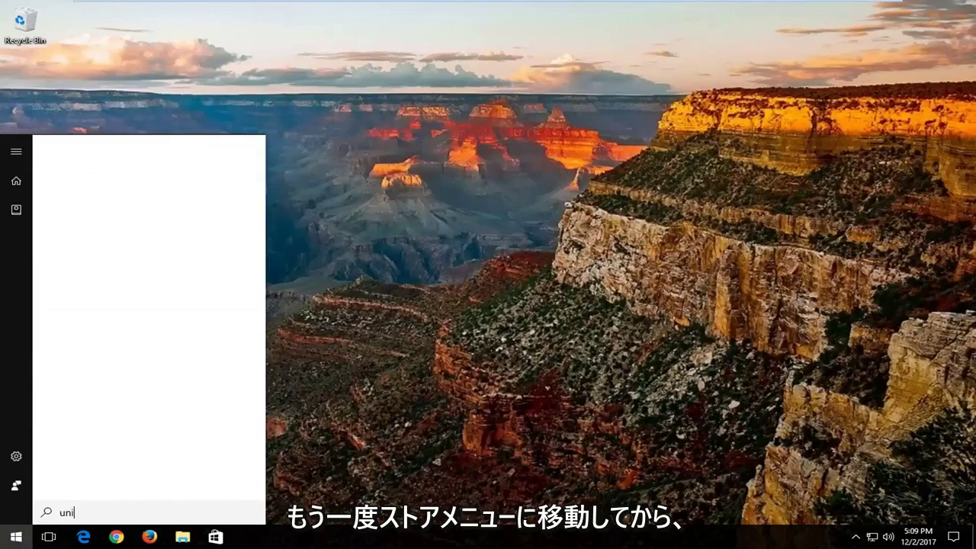
text(programs)
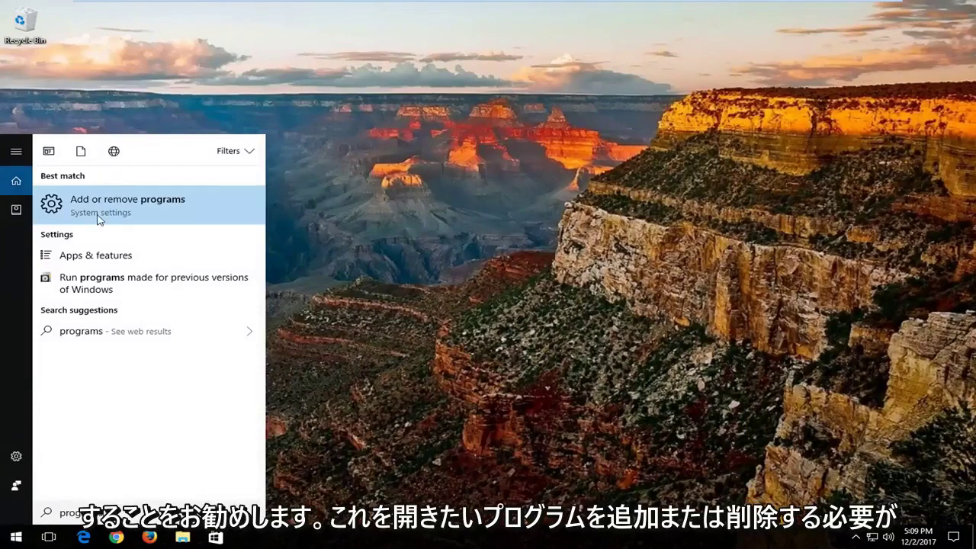
click(100, 213)
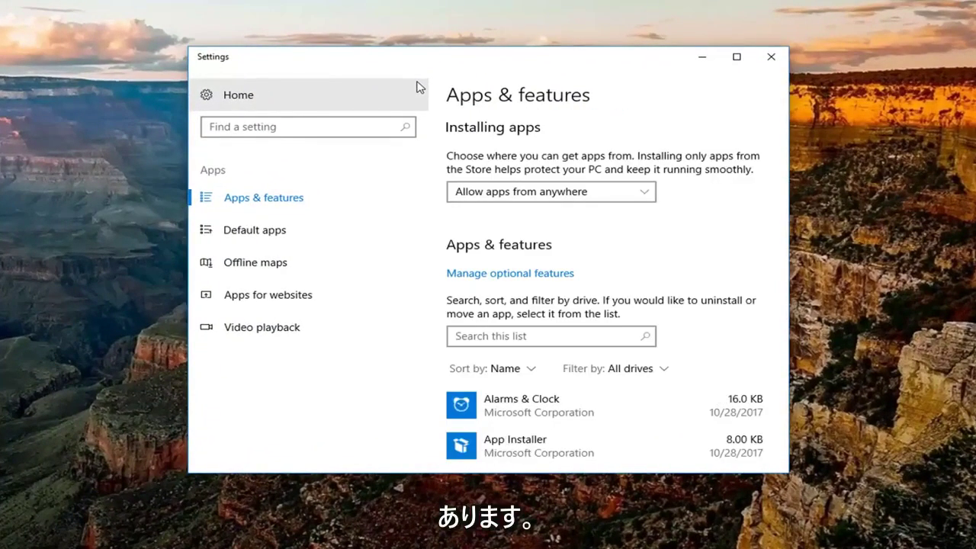
Review the Move/Uninstall options for Alarms & Clock, Feedback Hub, App Installer and Calculator.
scroll(770, 211, down, 3)
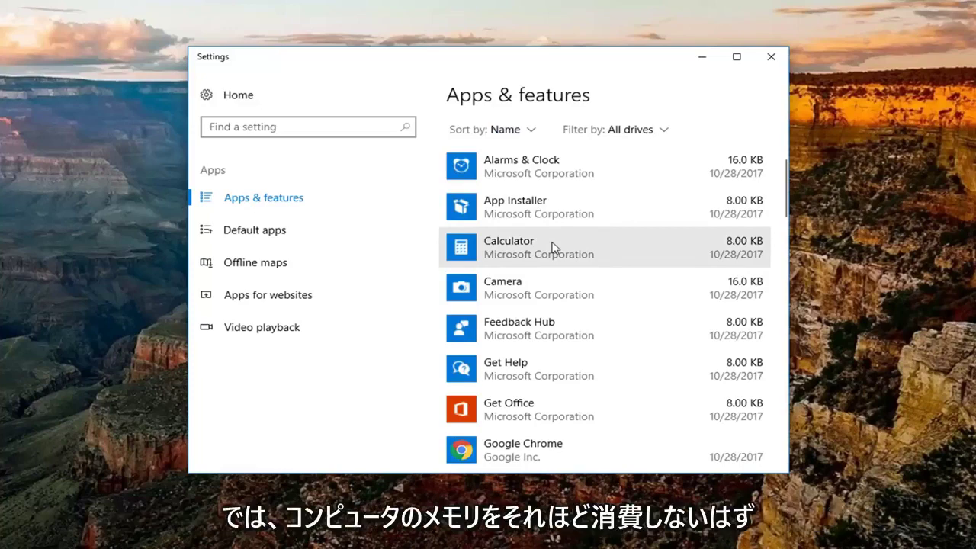
scroll(529, 221, up, 2)
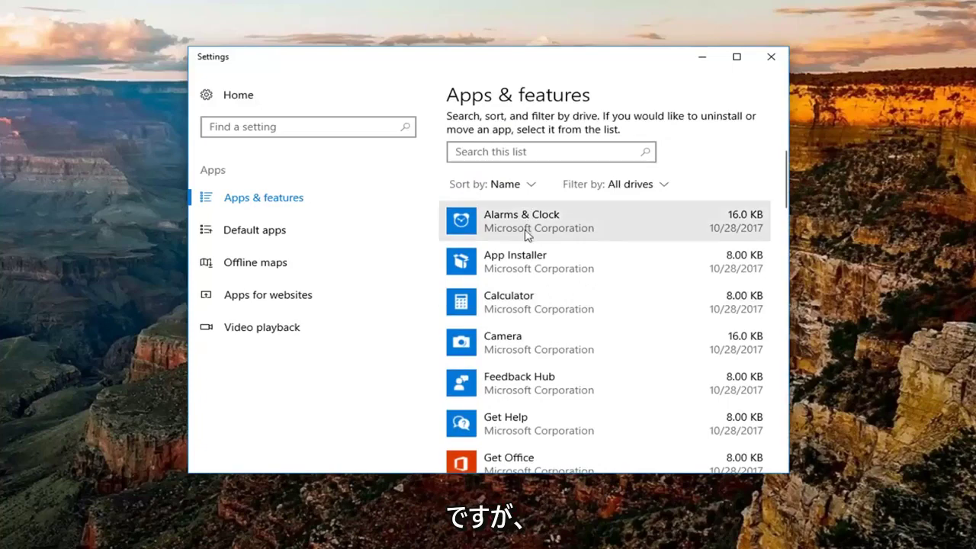
click(526, 221)
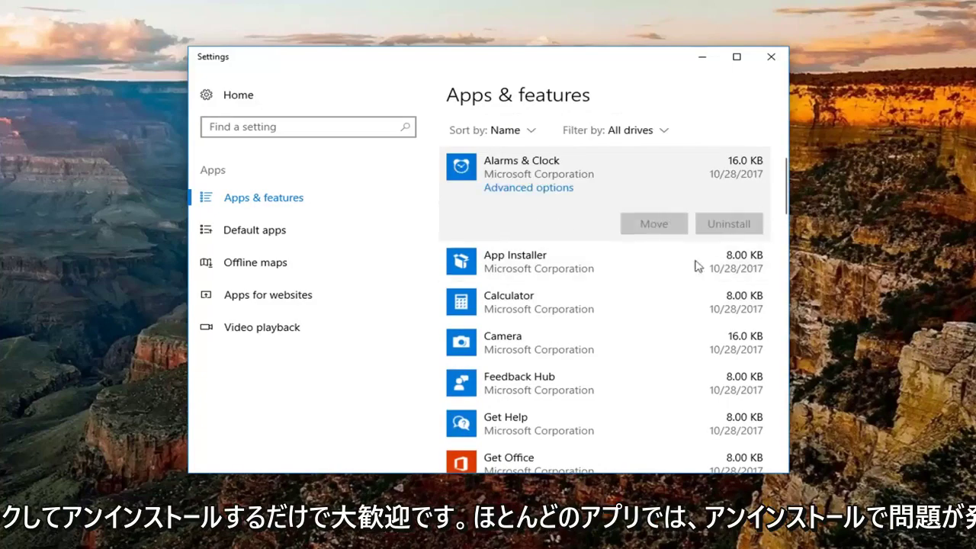
click(631, 401)
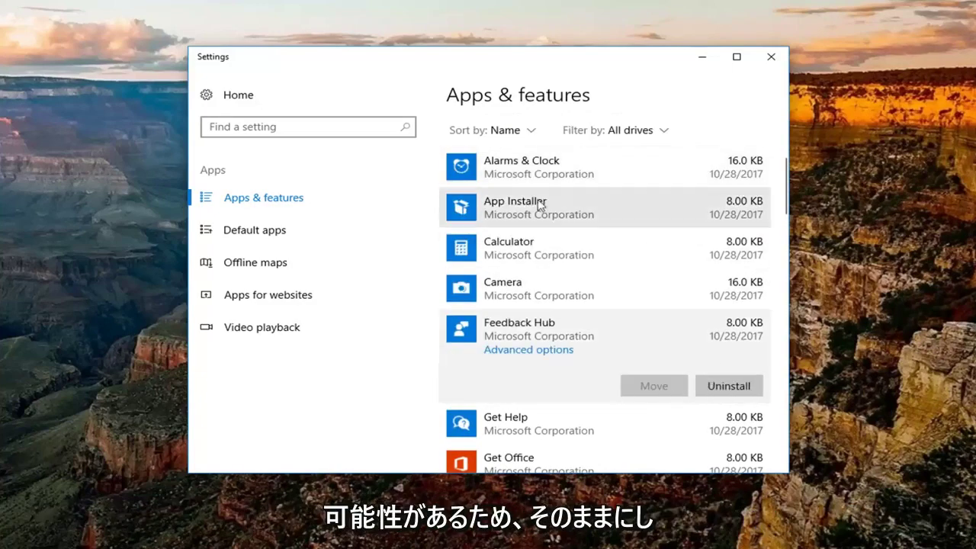
click(536, 172)
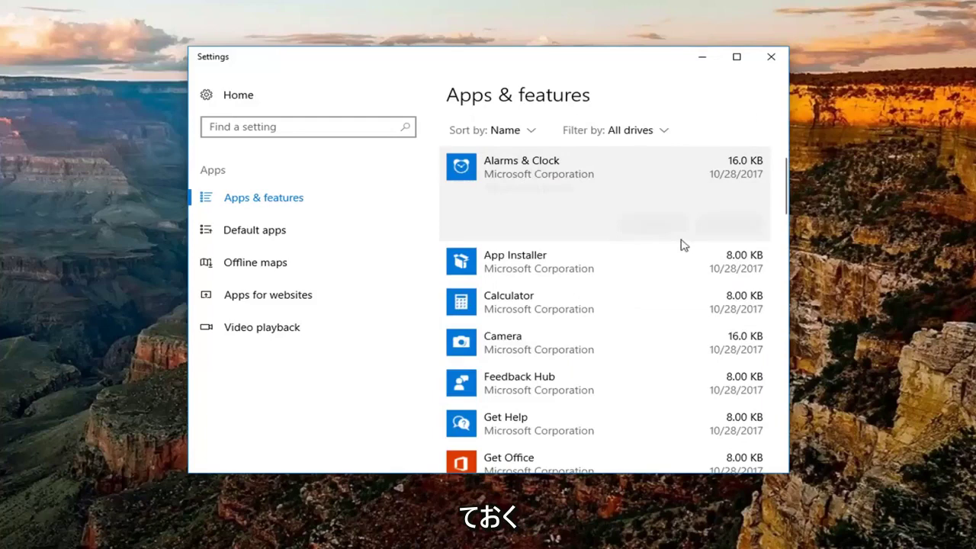
click(547, 274)
click(536, 312)
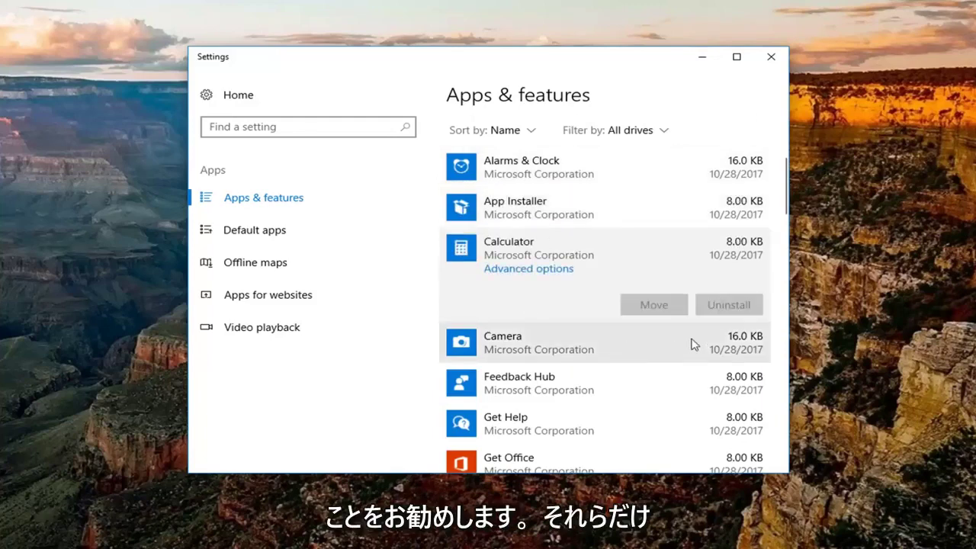
Check the options for Camera, Feedback Hub and Get Help further down the apps list.
click(632, 359)
click(637, 385)
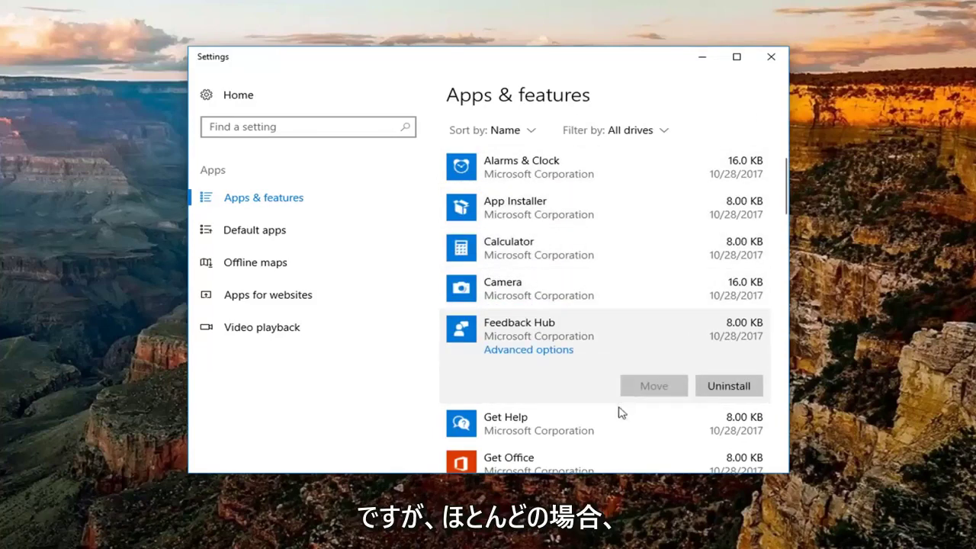
scroll(618, 357, down, 1)
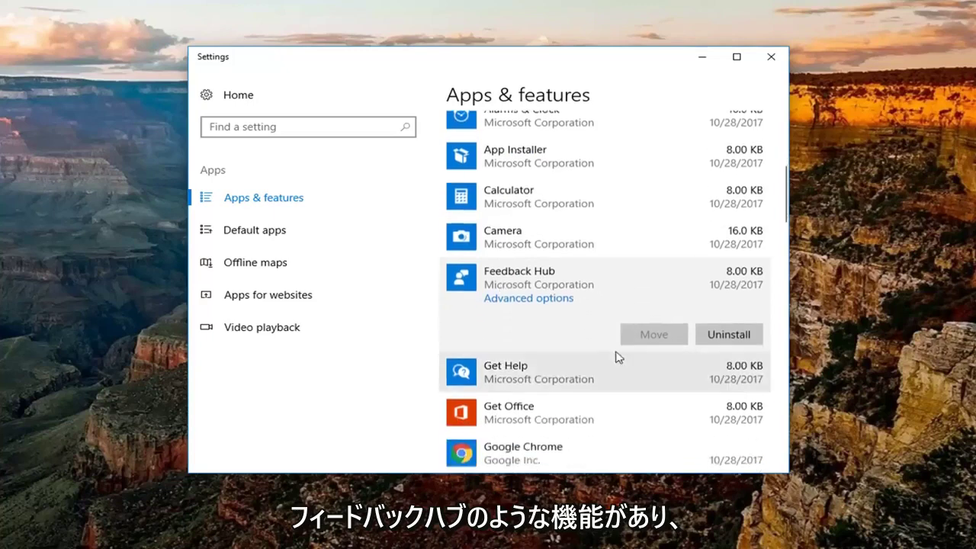
click(507, 371)
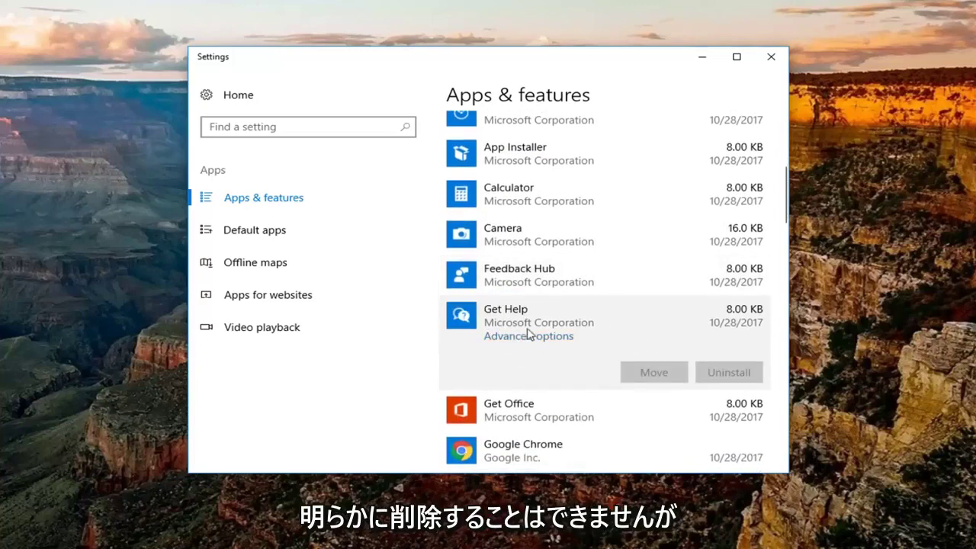
scroll(523, 309, down, 1)
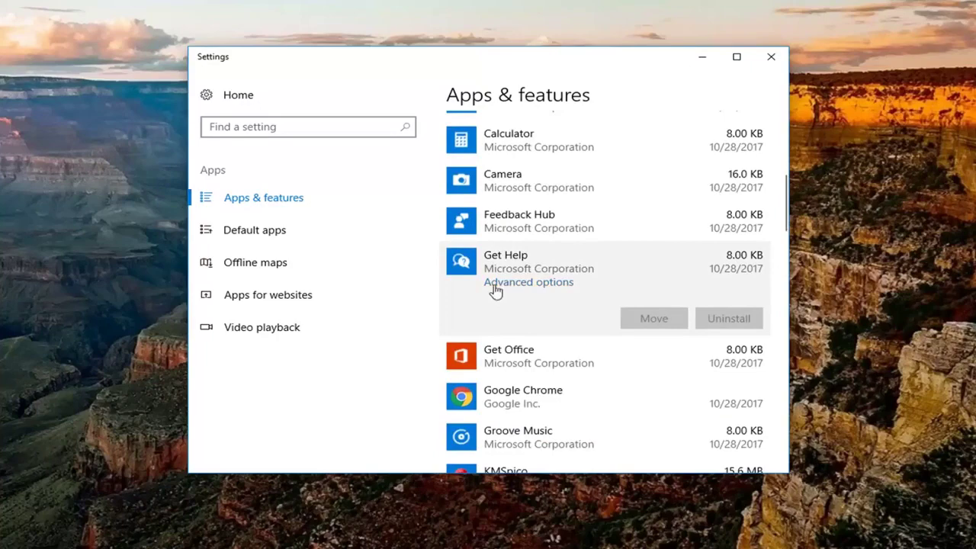
scroll(496, 291, up, 1)
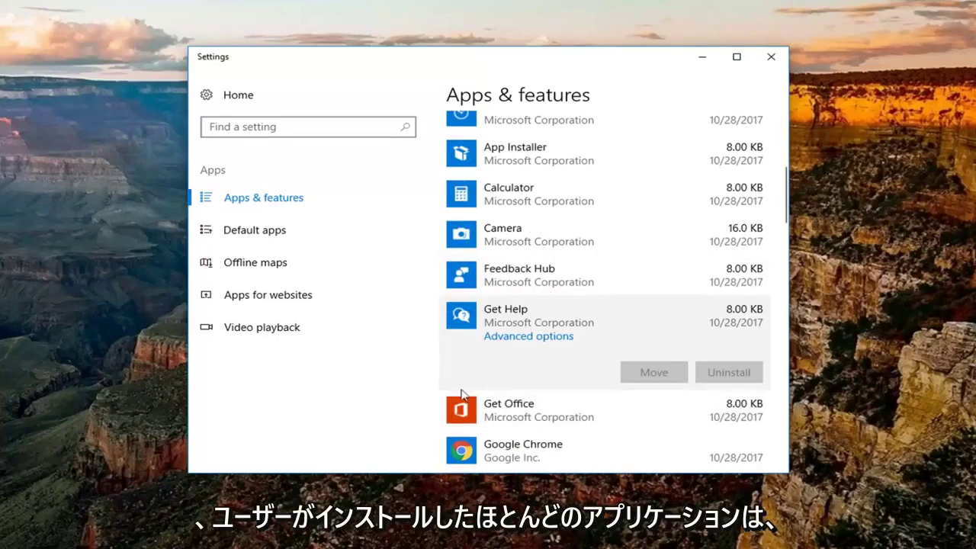
click(526, 237)
scroll(537, 244, up, 3)
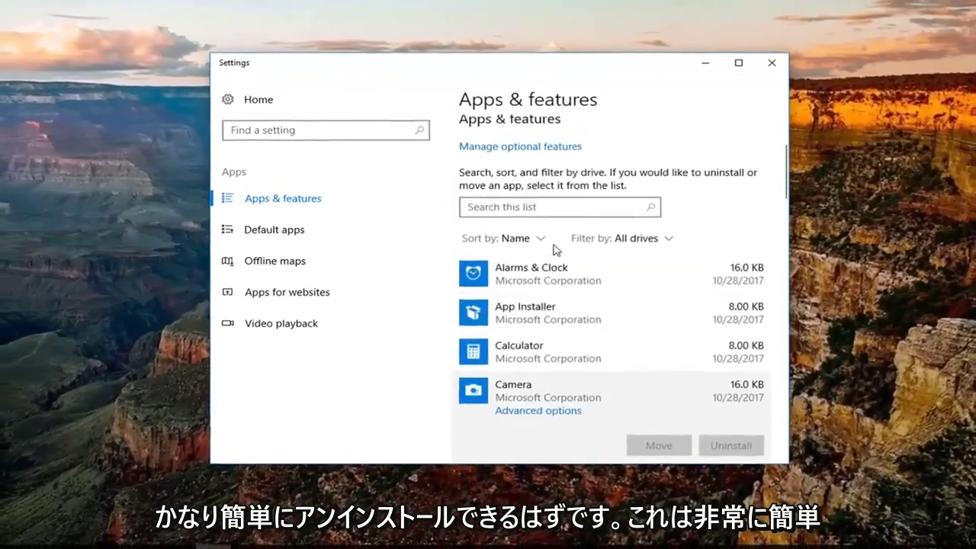
scroll(554, 250, up, 3)
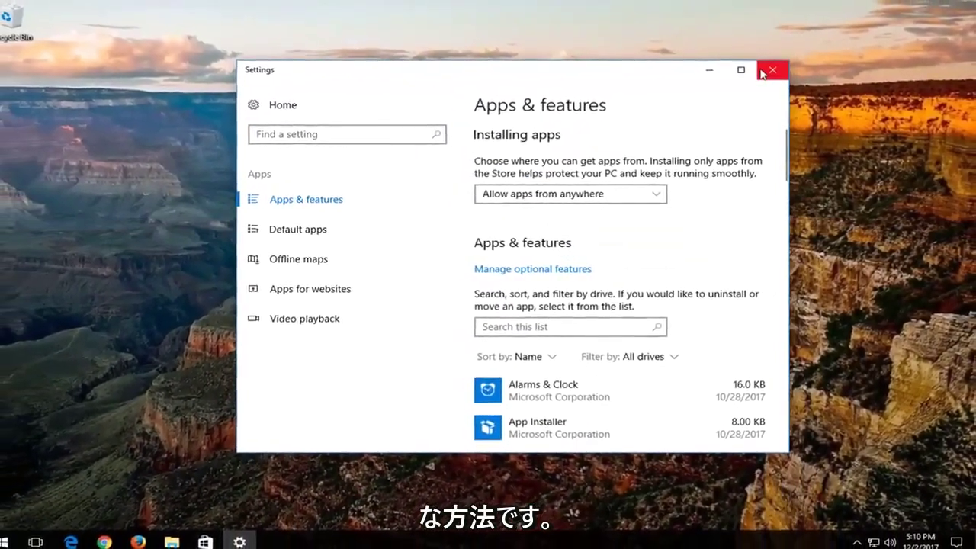
click(772, 70)
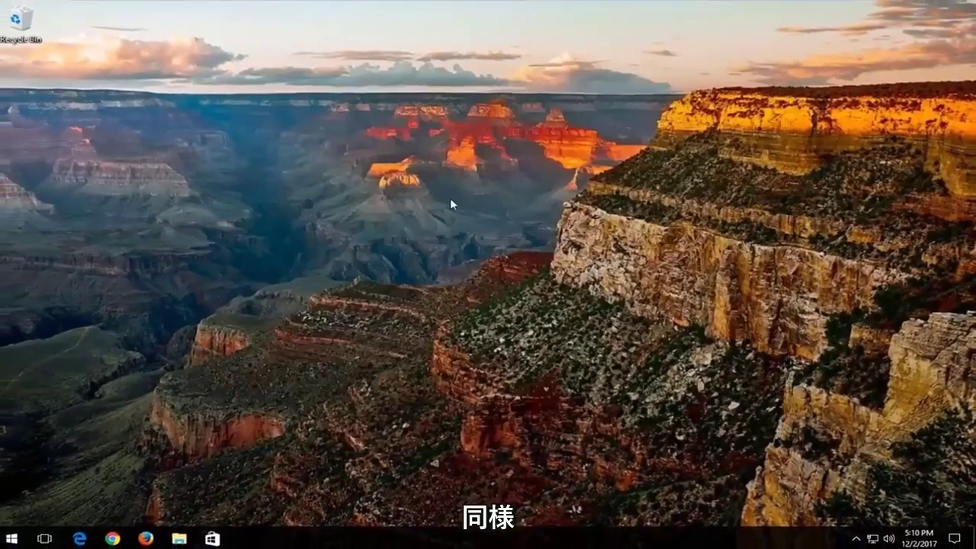